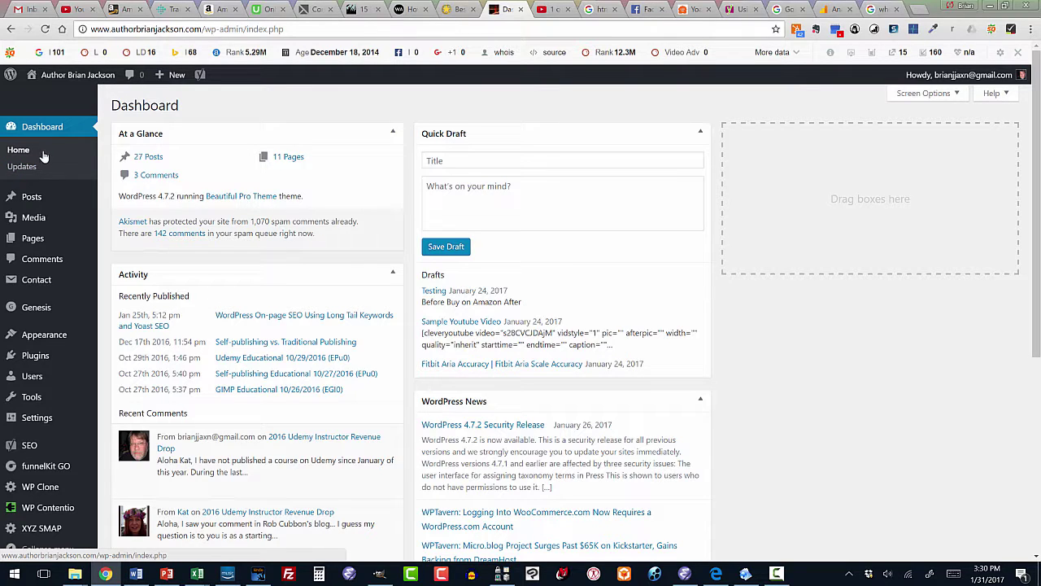
# Open the published post "WordPress On-page SEO Using Long Tail Keywords and Yoast SEO" for editing from the list of all posts
pyautogui.moveTo(44, 199)
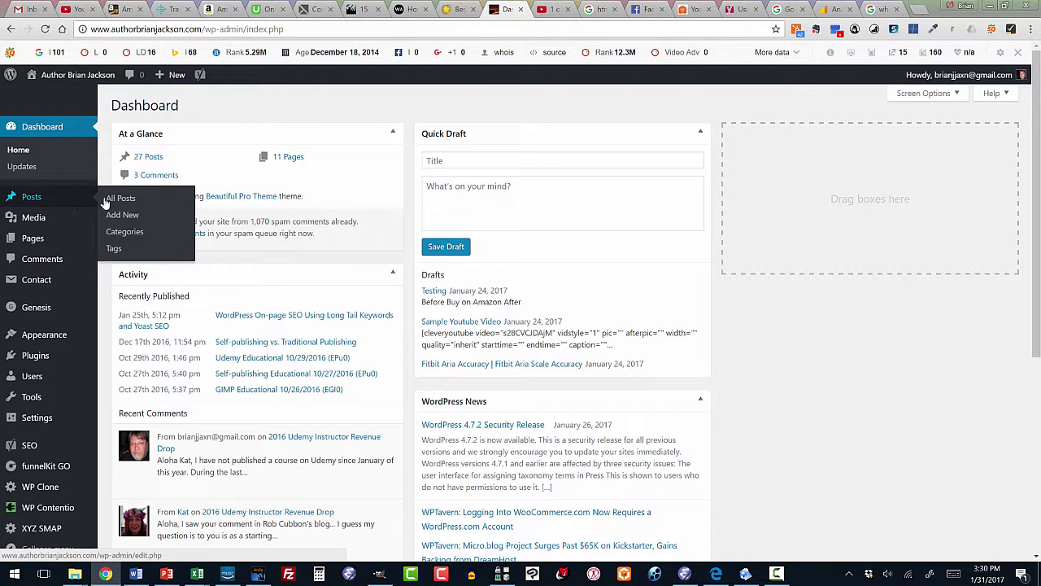
pyautogui.click(114, 200)
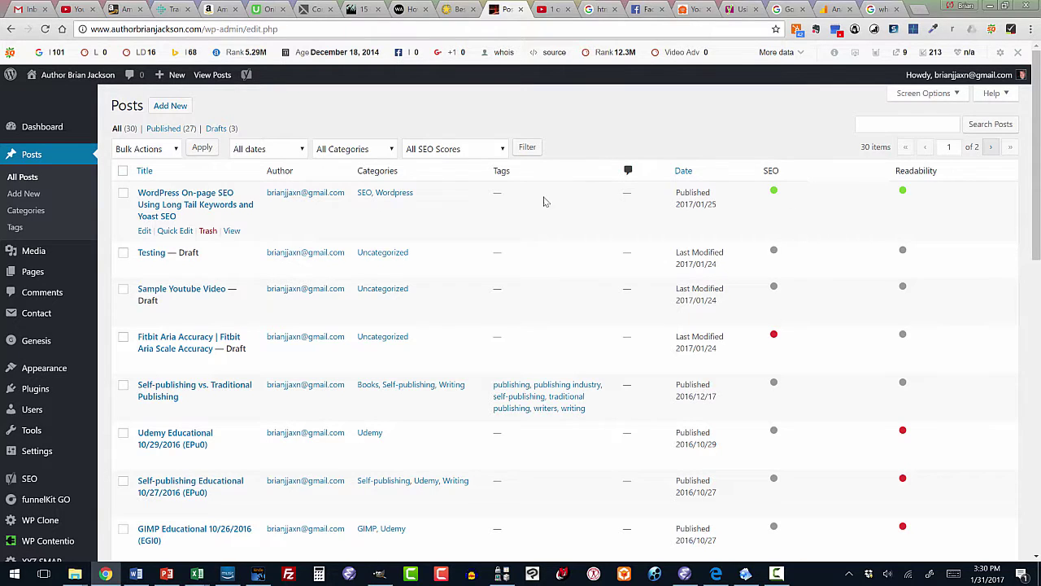
pyautogui.click(225, 206)
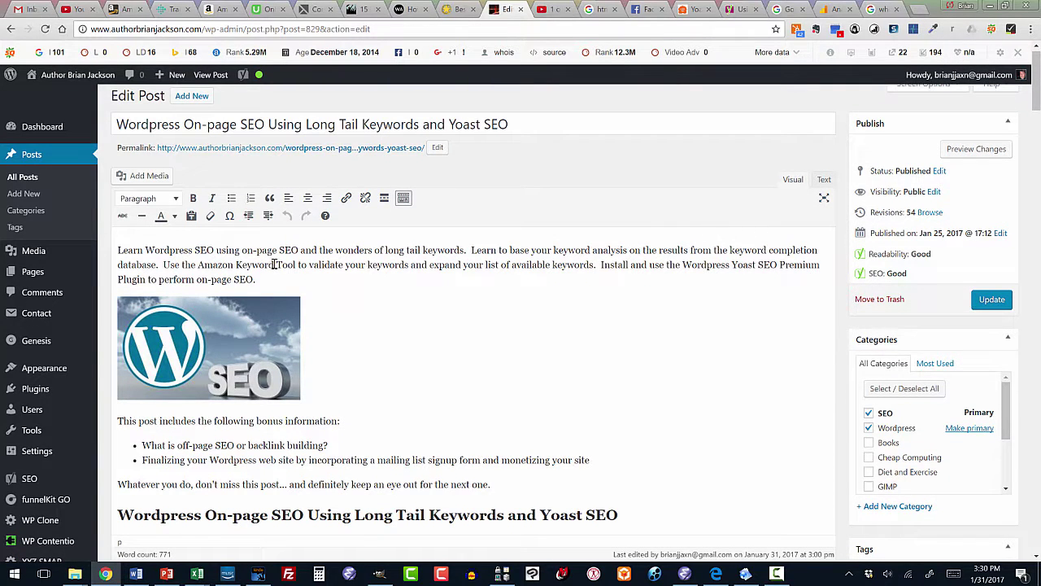
# Show the post's Readability analysis in the Yoast SEO Premium section below the content
pyautogui.scroll(-1, 279, 253)
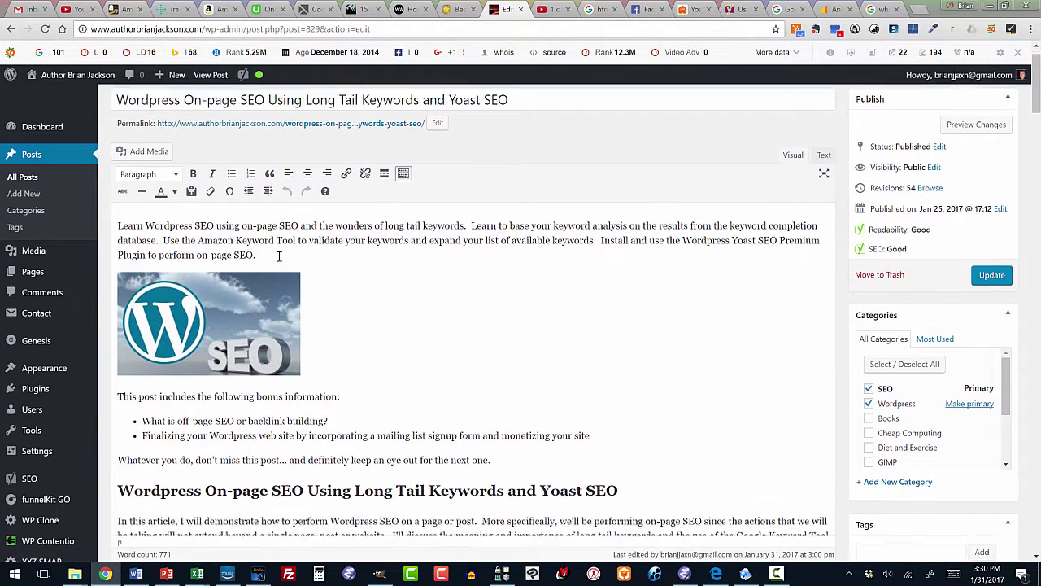
pyautogui.scroll(-8, 279, 256)
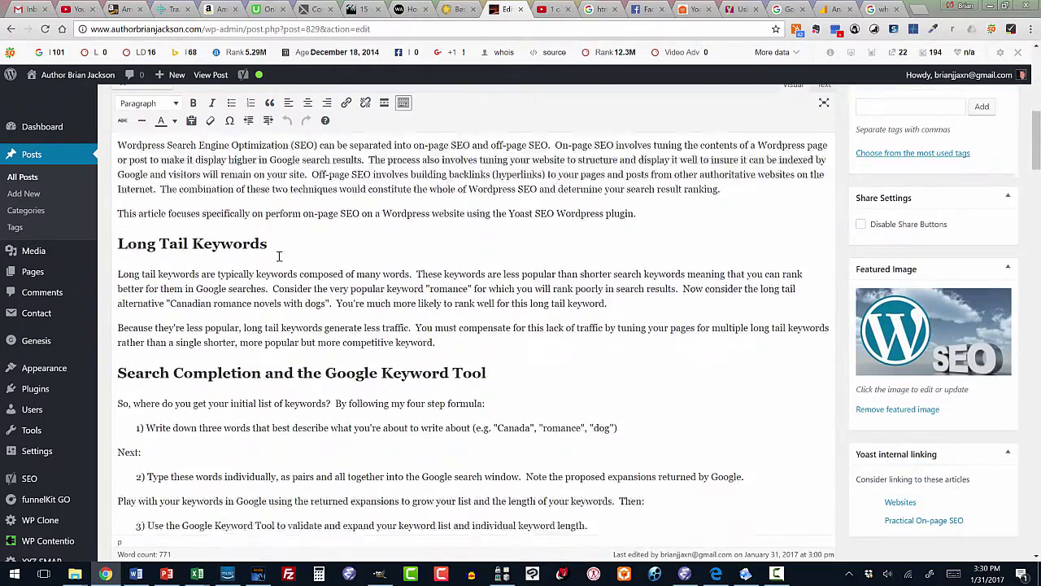
pyautogui.scroll(-12, 279, 257)
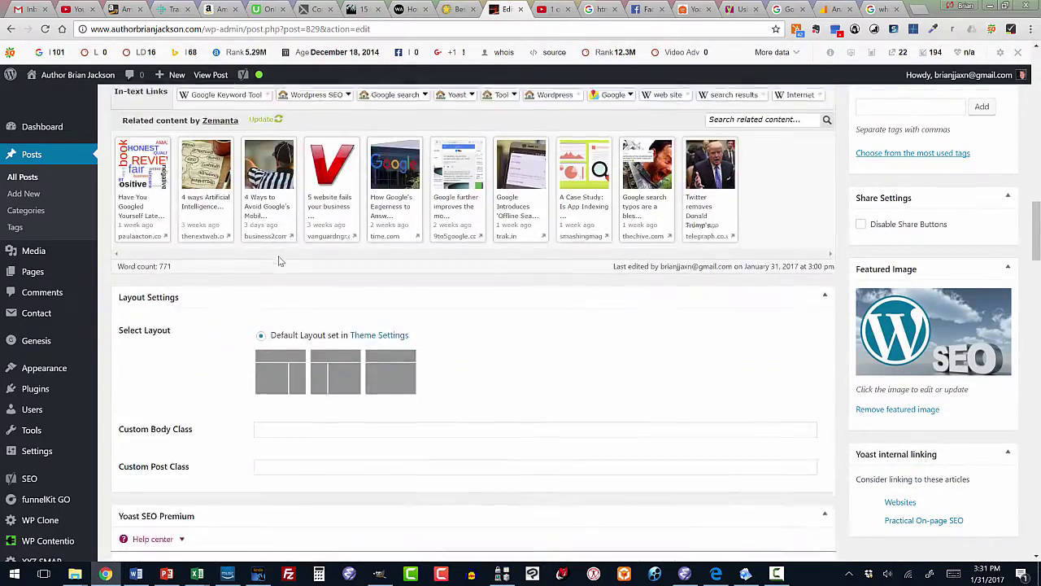
pyautogui.scroll(-5, 279, 260)
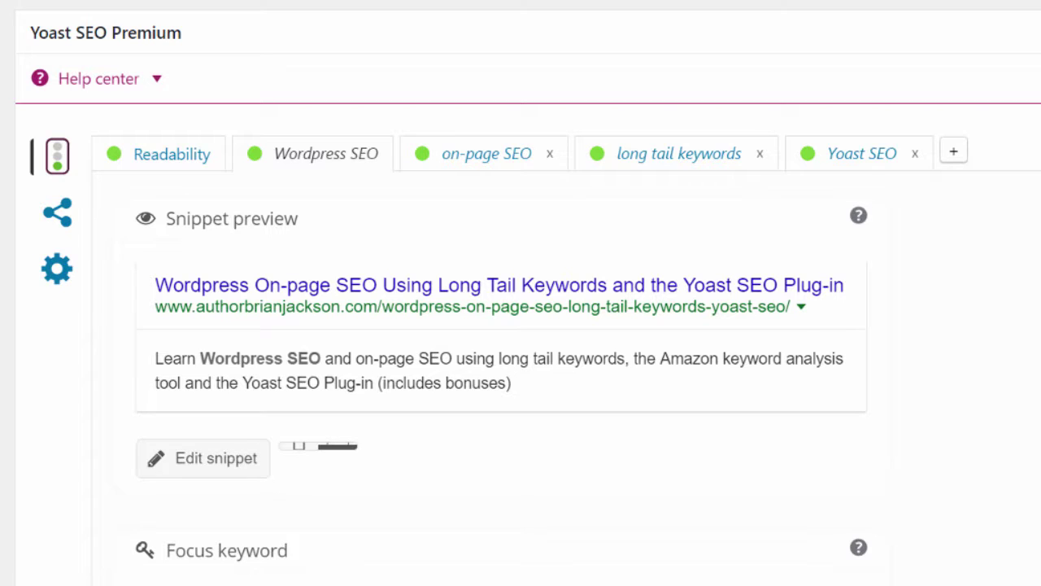
pyautogui.scroll(-3, 520, 293)
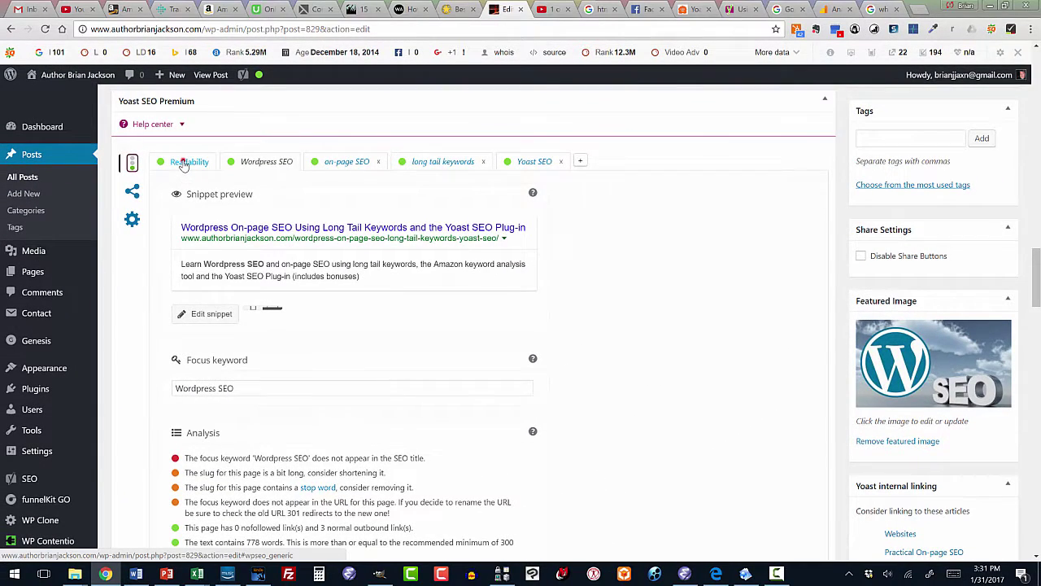
pyautogui.click(184, 164)
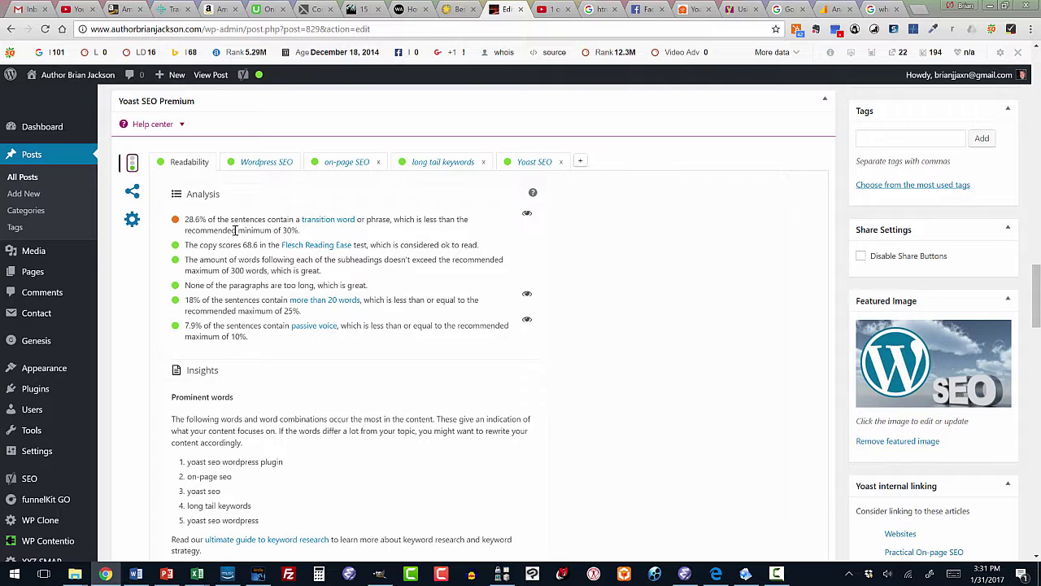
# Check the SEO title, slug and meta description in the snippet editor for the Wordpress SEO keyword, close it and view the keyword's analysis
pyautogui.click(249, 163)
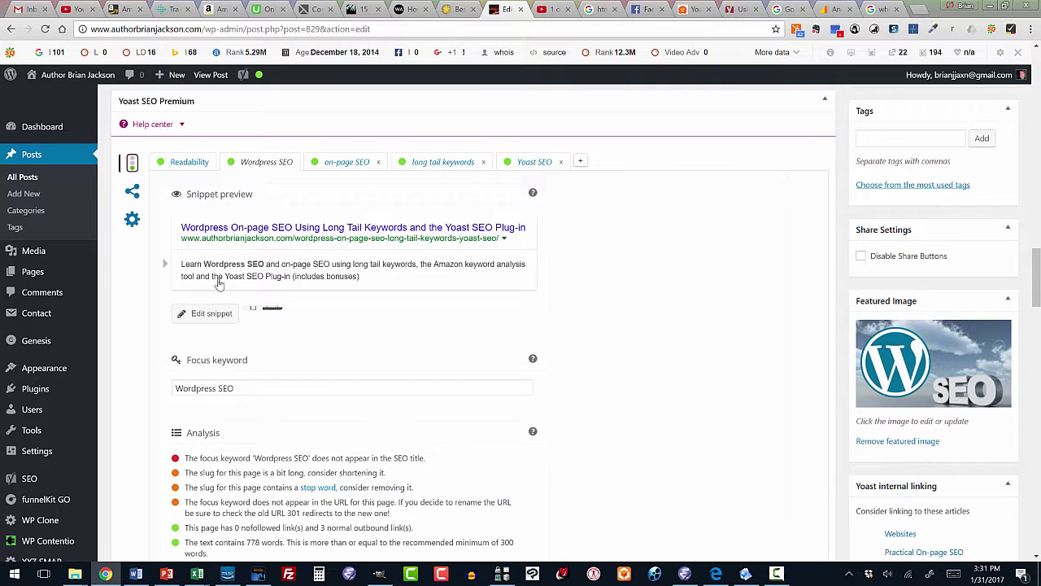
pyautogui.click(216, 314)
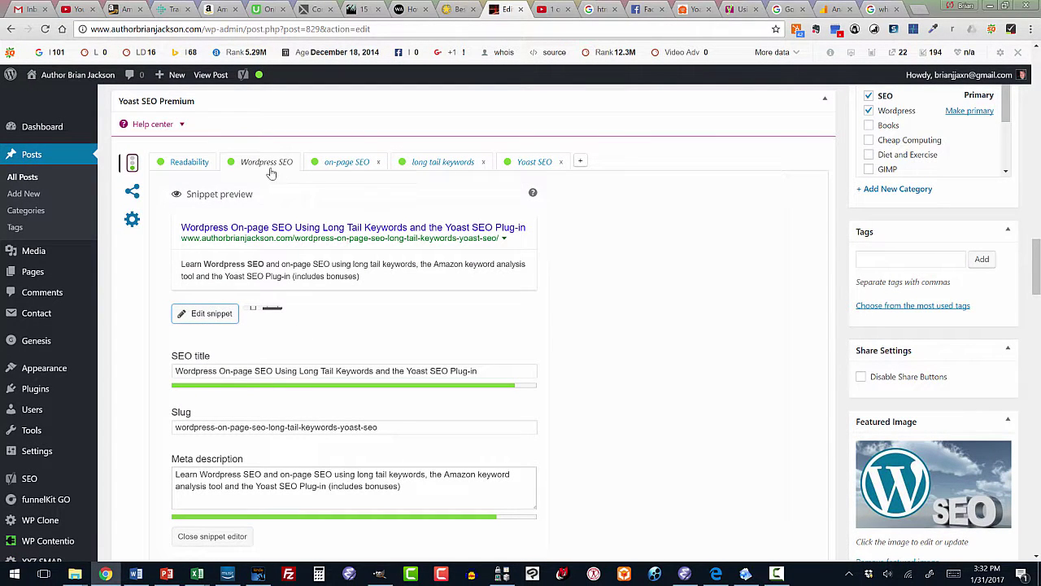
pyautogui.scroll(-1, 268, 171)
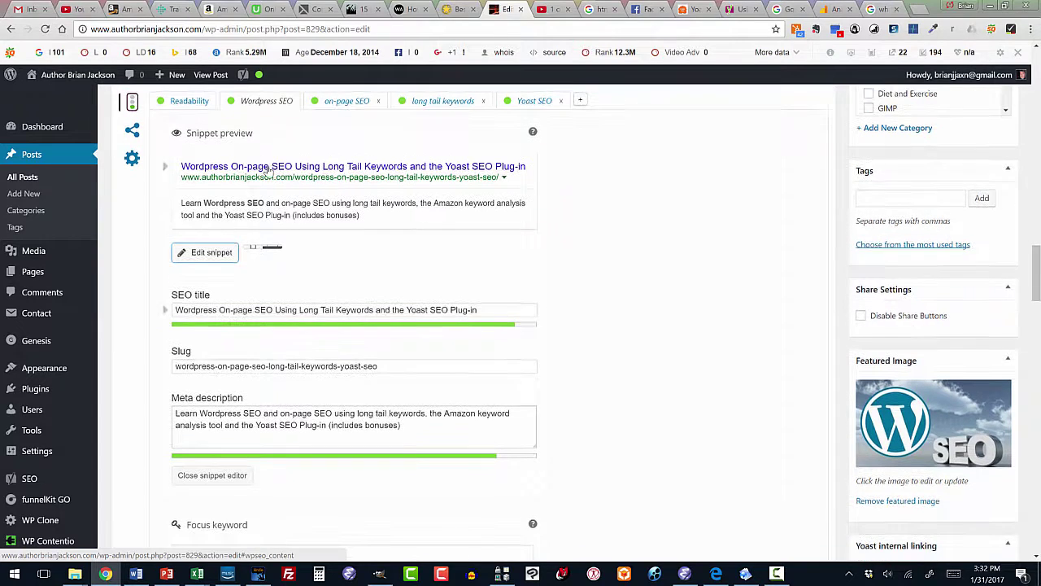
pyautogui.click(234, 475)
pyautogui.scroll(-2, 232, 358)
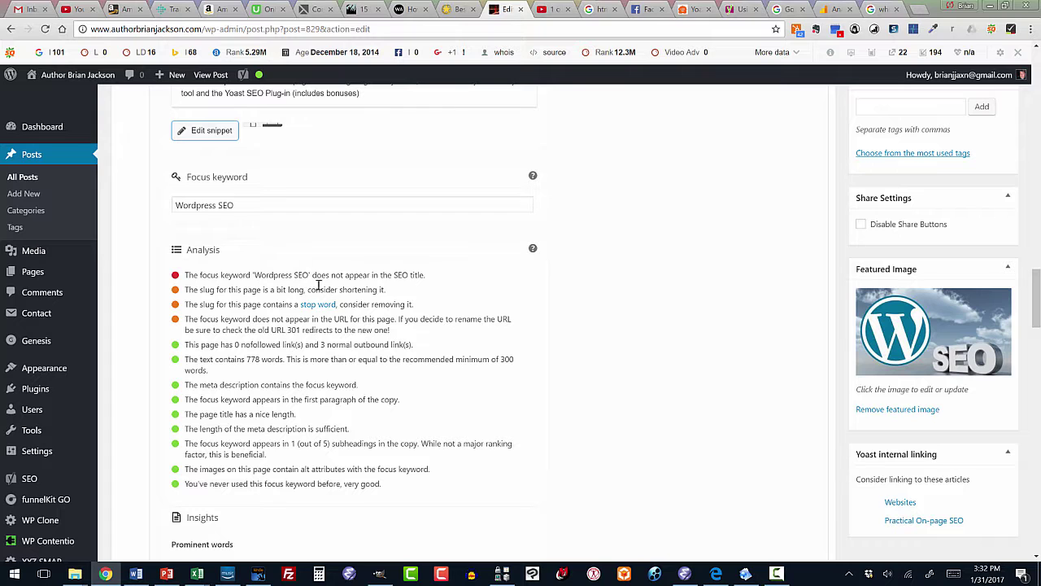
# Review the Yoast analyses for the focus keywords "long tail keywords" and "Yoast SEO"
pyautogui.scroll(2, 346, 289)
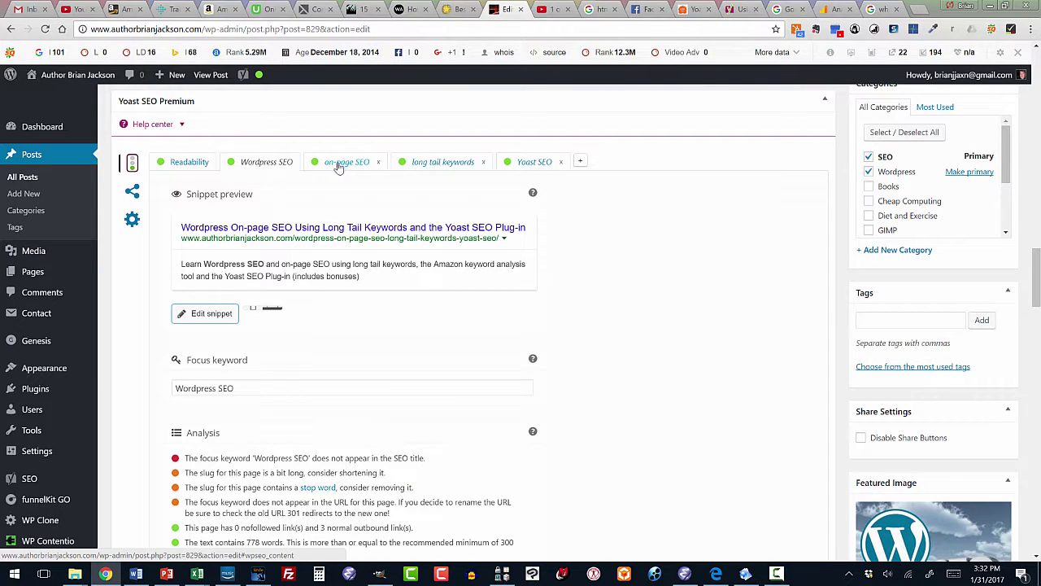
pyautogui.click(416, 165)
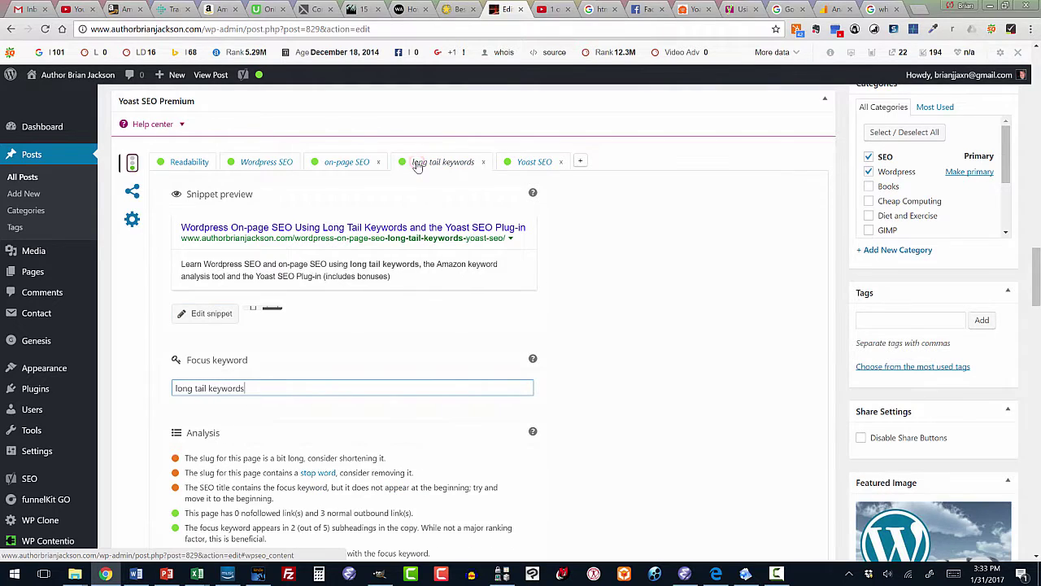
pyautogui.click(529, 164)
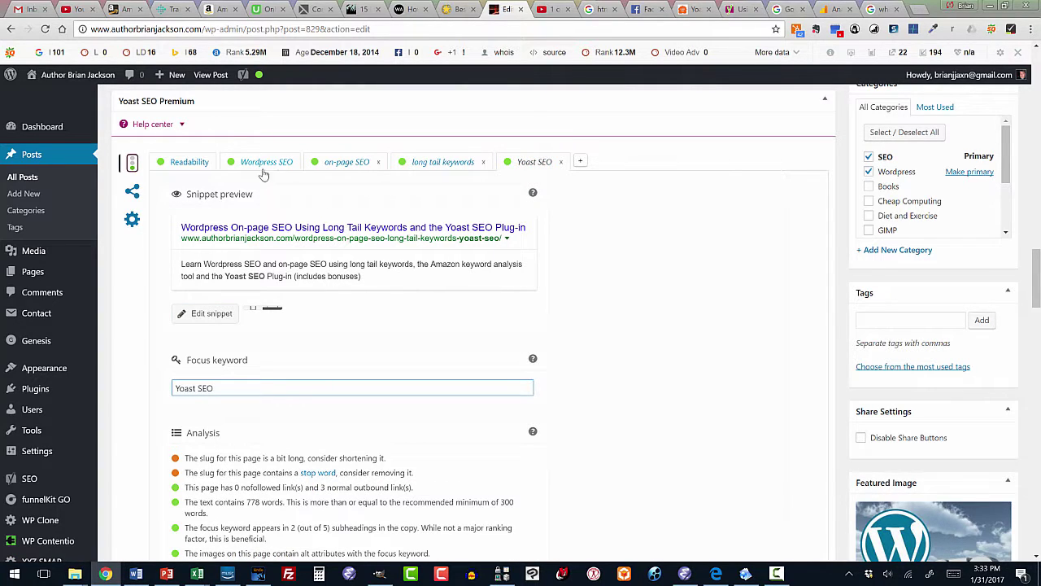
pyautogui.scroll(-3, 198, 284)
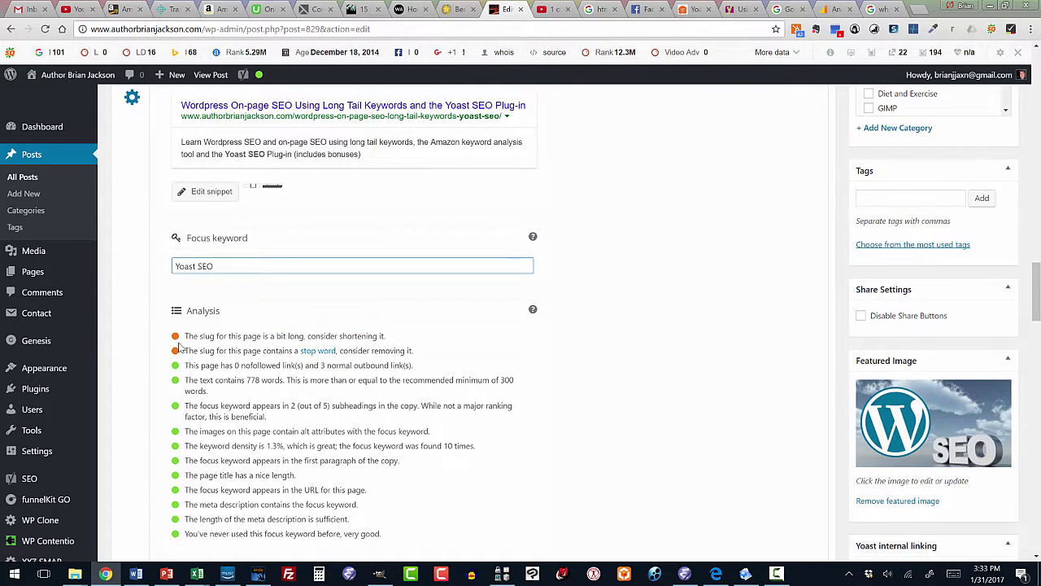
pyautogui.scroll(3, 244, 199)
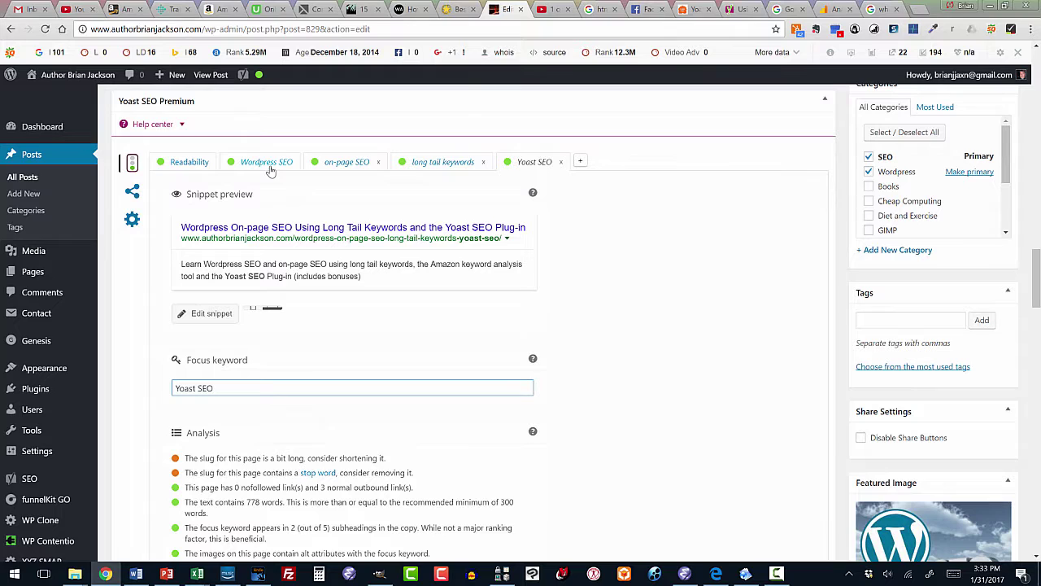
# Return to the Wordpress SEO focus keyword and examine its full analysis list and the prominent words under Insights
pyautogui.click(269, 168)
pyautogui.scroll(-3, 240, 297)
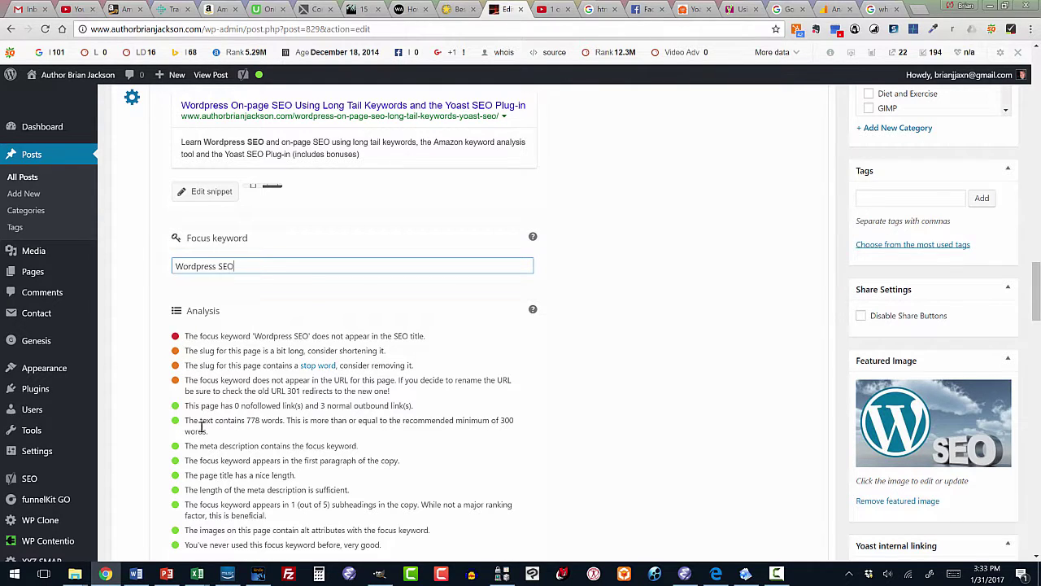
pyautogui.scroll(-1, 201, 428)
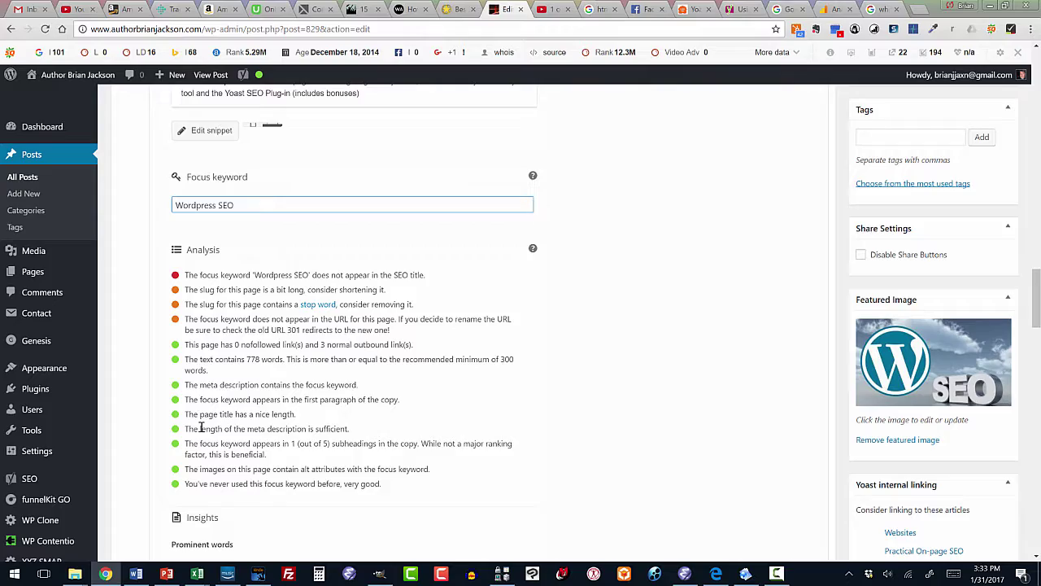
pyautogui.scroll(-2, 201, 429)
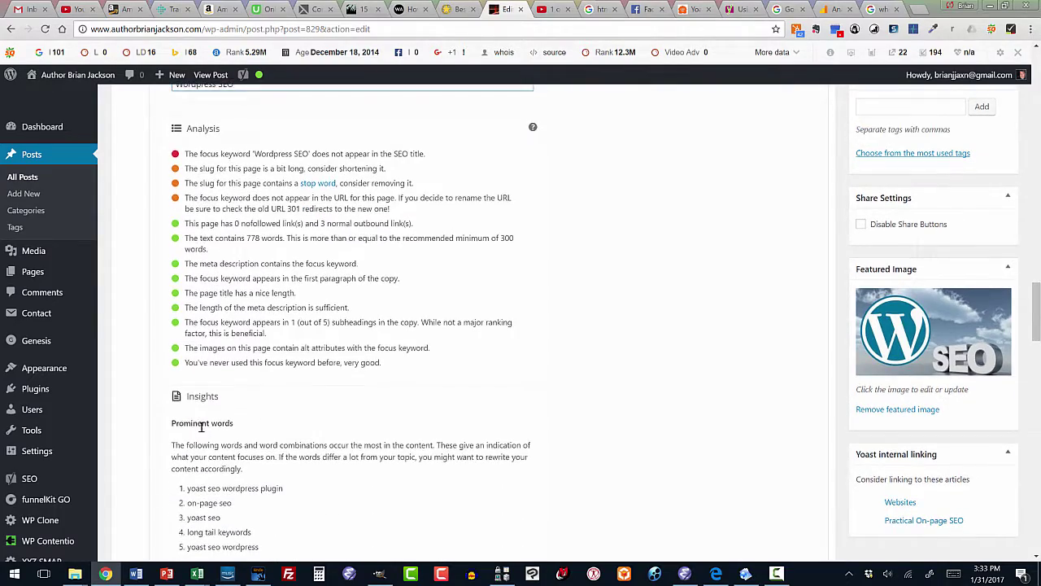
pyautogui.scroll(3, 203, 432)
pyautogui.scroll(-7, 201, 428)
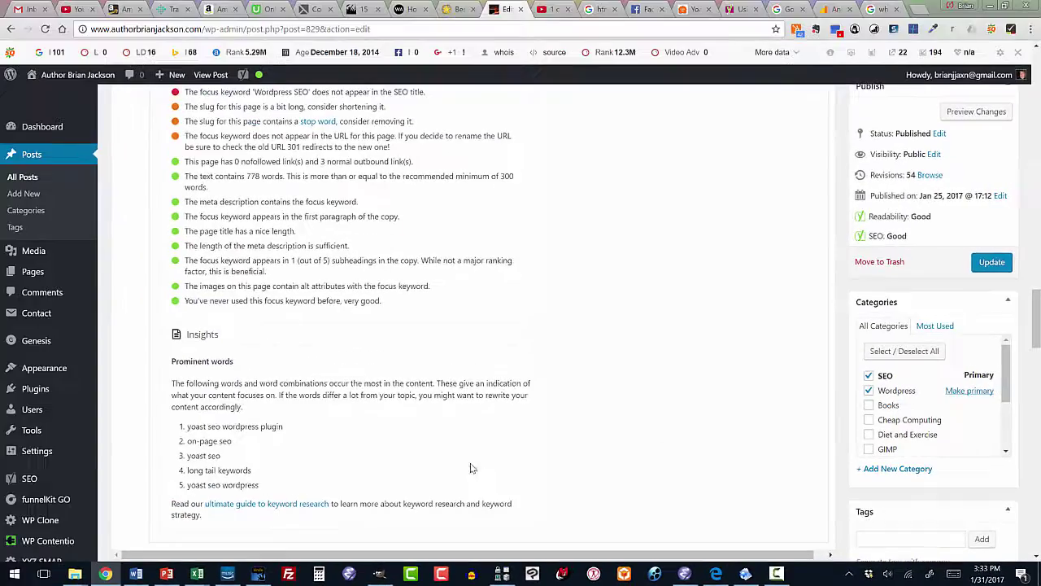
pyautogui.scroll(3, 455, 456)
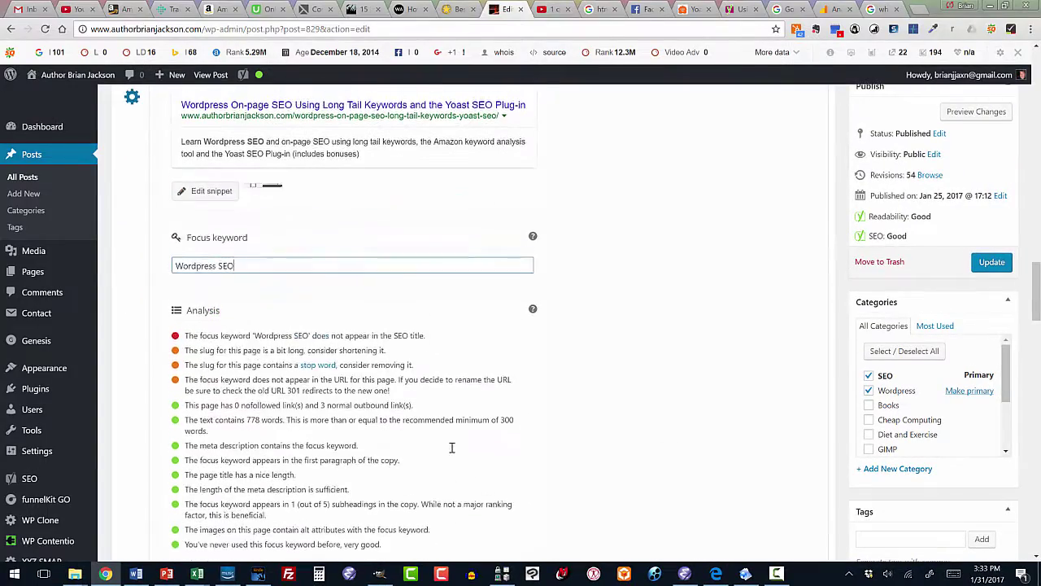
pyautogui.scroll(3, 449, 448)
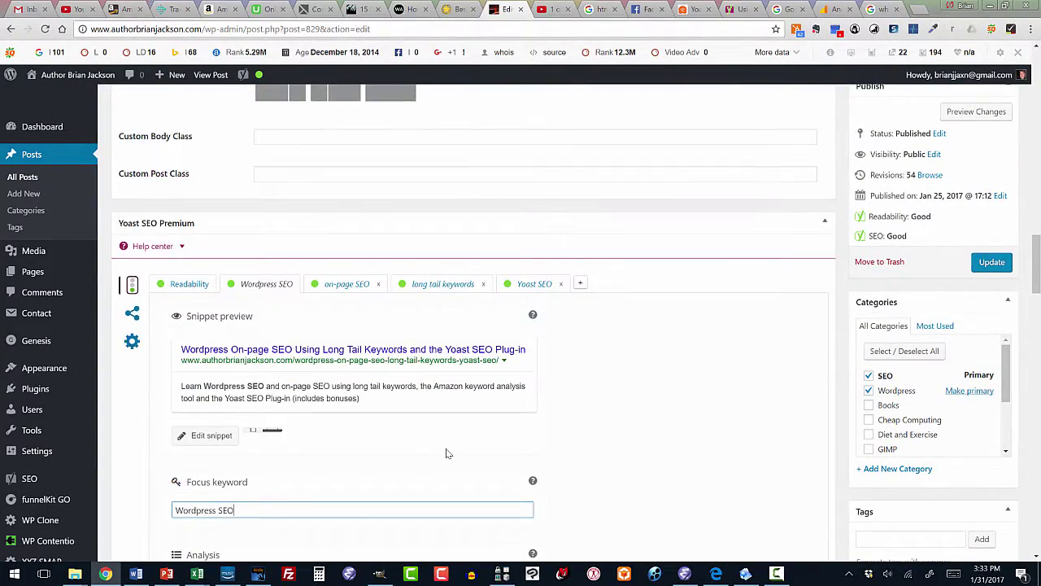
pyautogui.scroll(2, 445, 453)
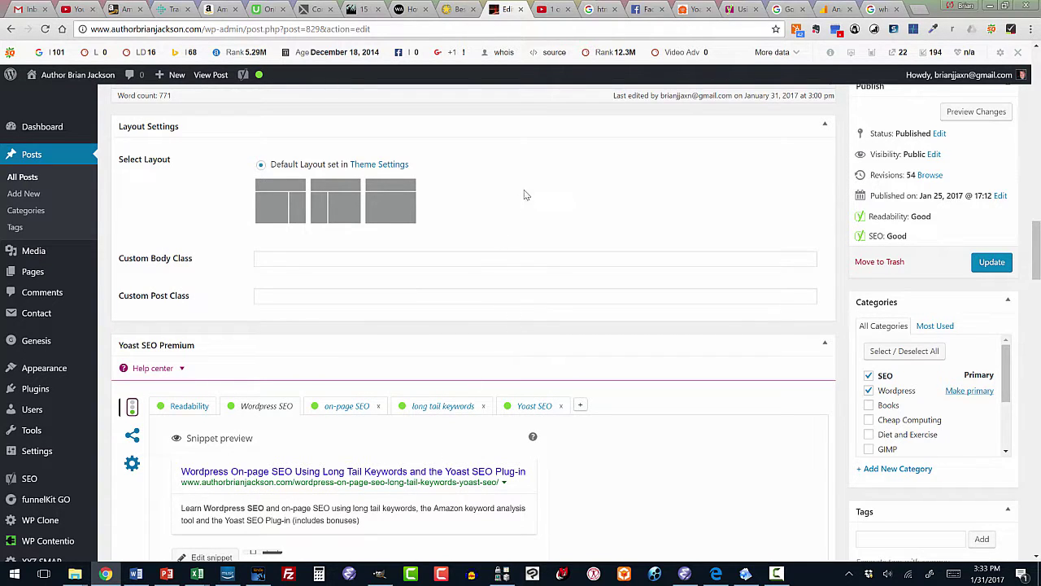
# Switch to Google Analytics and display the tracking code of the self-publishing mailing list property from the administration settings
pyautogui.click(833, 8)
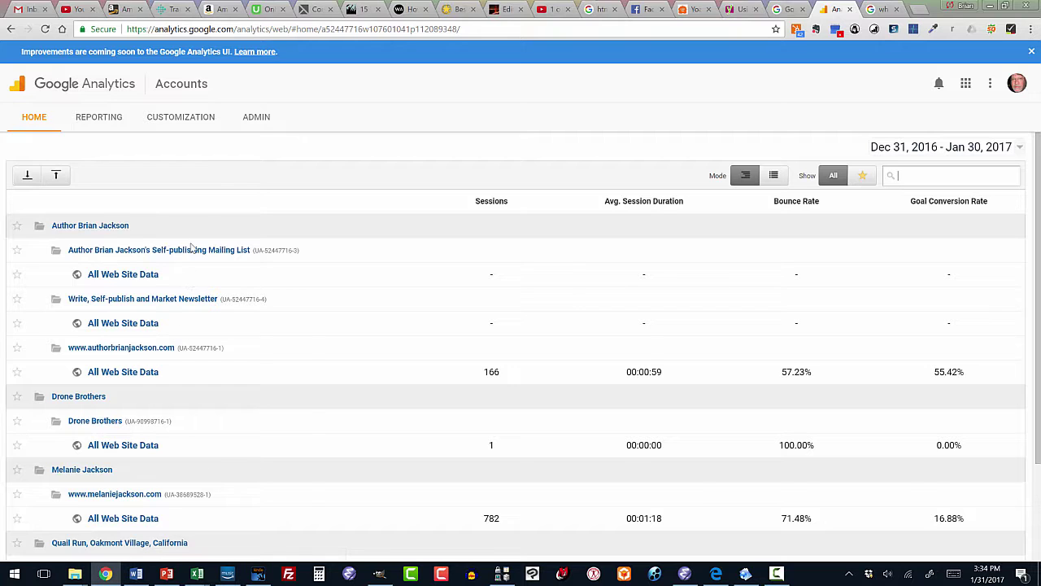
pyautogui.click(252, 118)
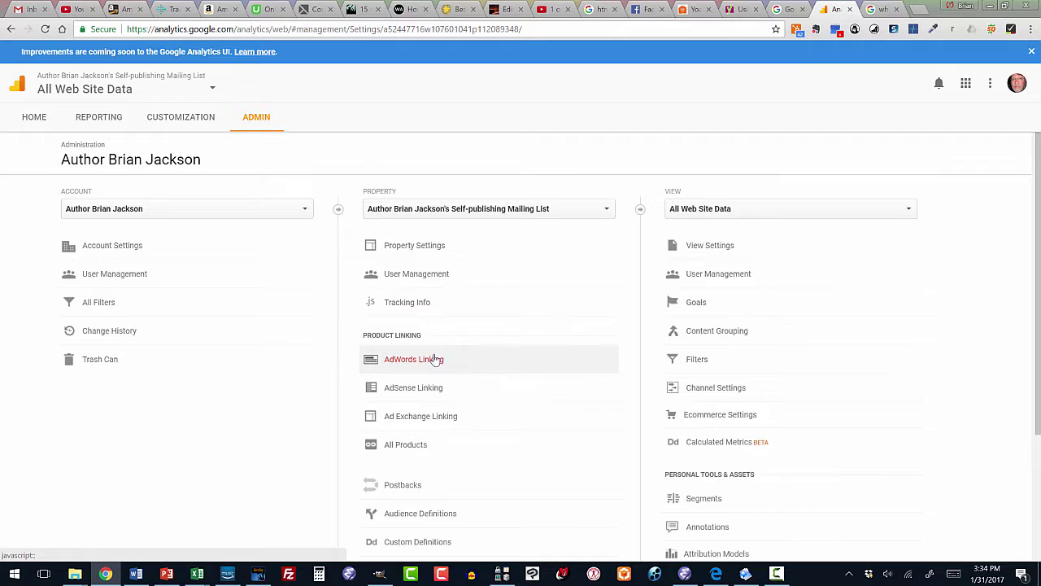
pyautogui.click(424, 303)
pyautogui.click(424, 322)
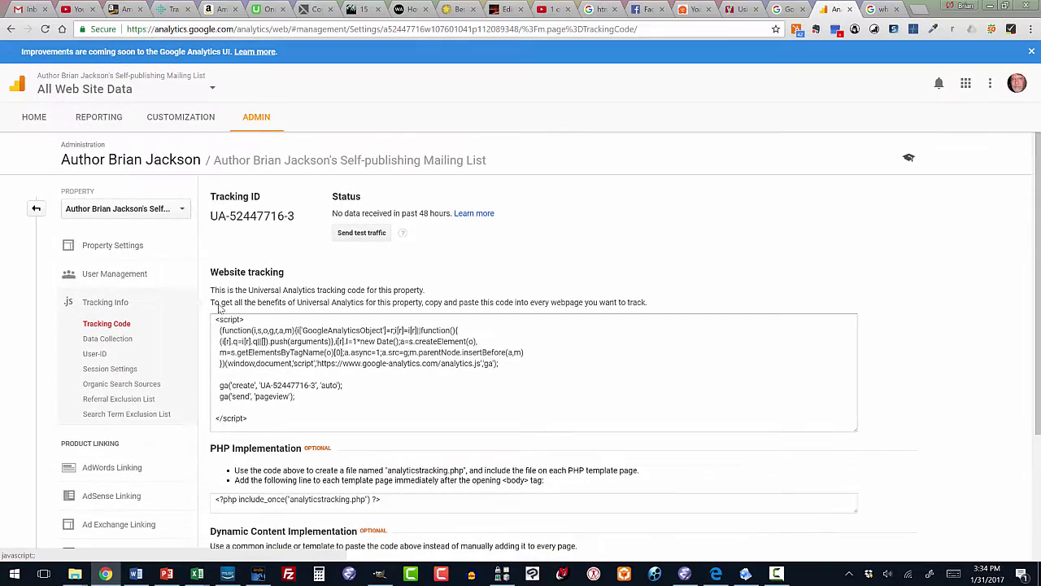
# Return to the accounts overview and view the Audience Overview report for the author website's All Web Site Data
pyautogui.click(84, 117)
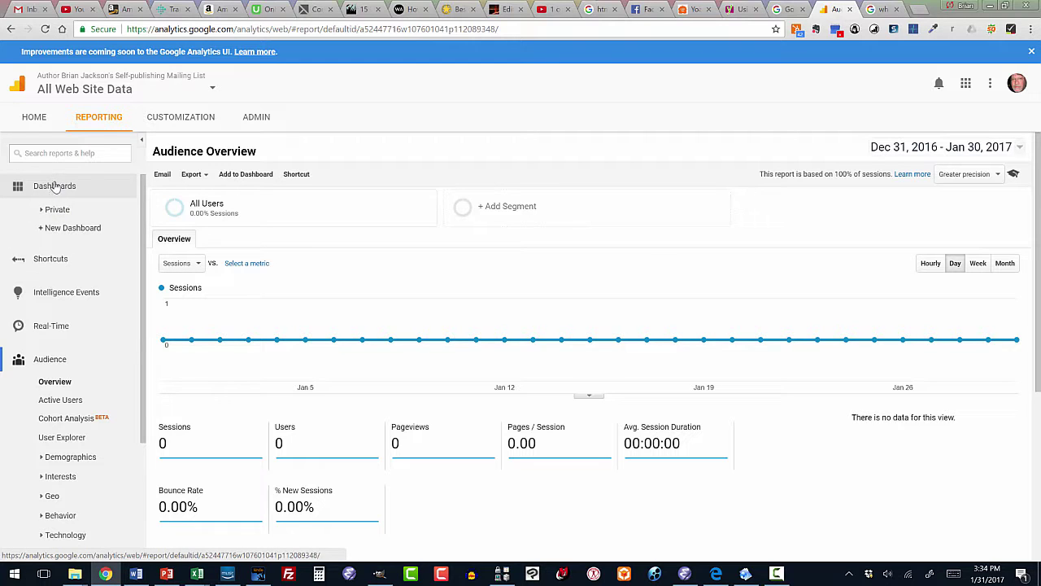
pyautogui.click(34, 117)
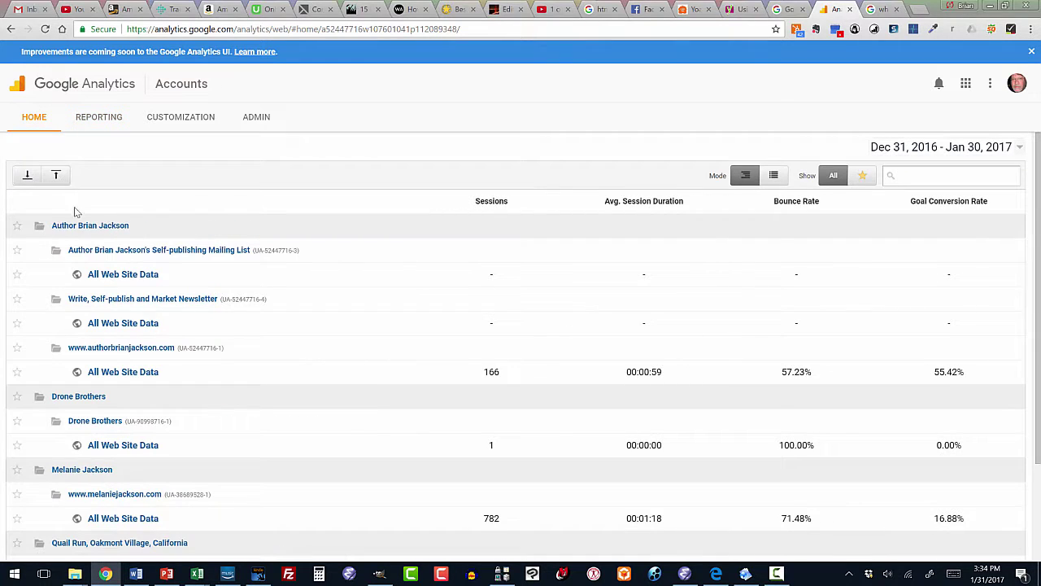
pyautogui.click(108, 372)
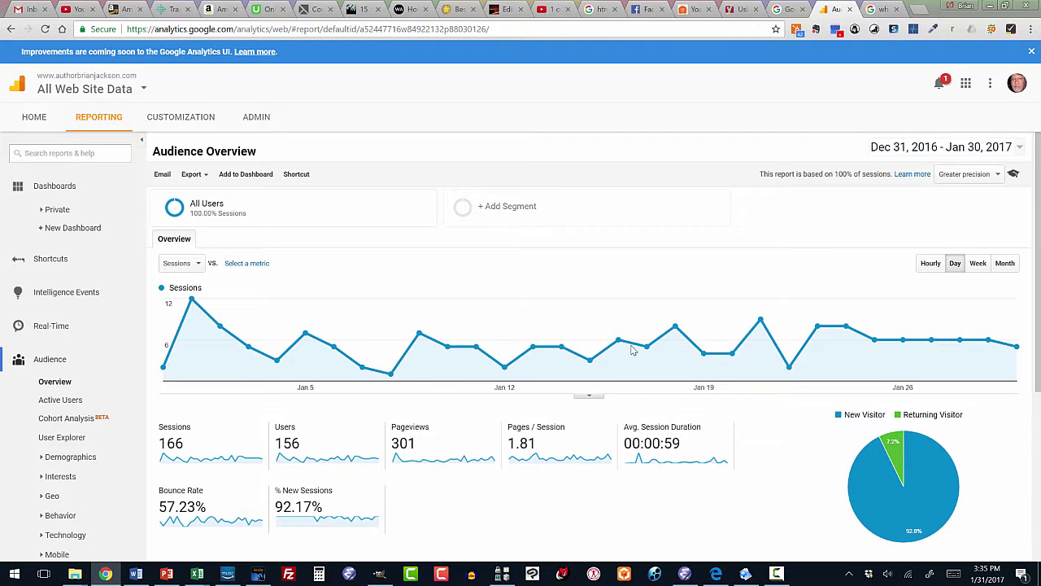
pyautogui.scroll(-3, 264, 311)
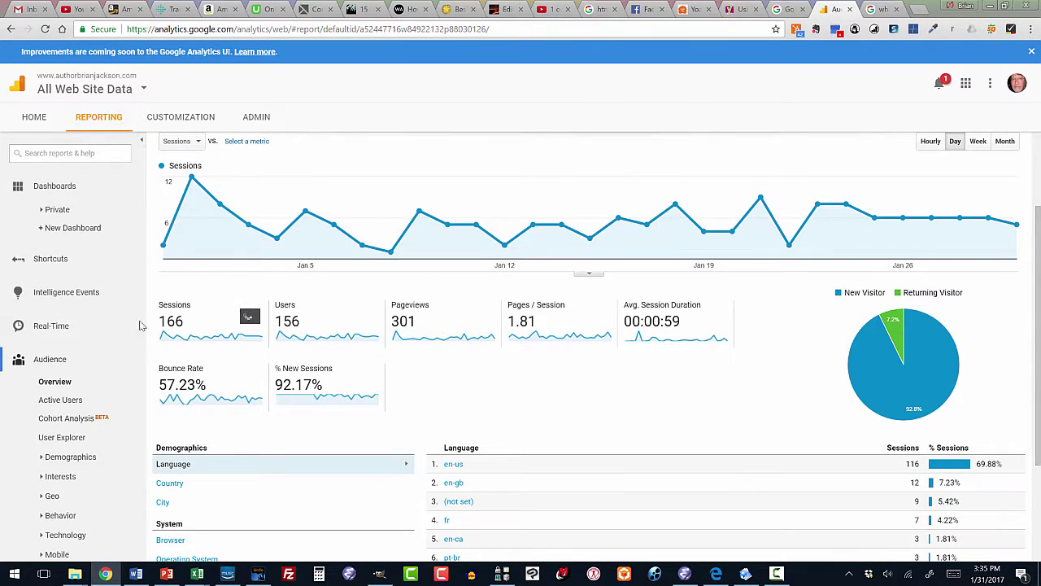
# Open the Users Flow report and inspect traffic and drop-offs for the home page, the 2016 Udemy revenue drop post and the blog page
pyautogui.scroll(-3, 128, 325)
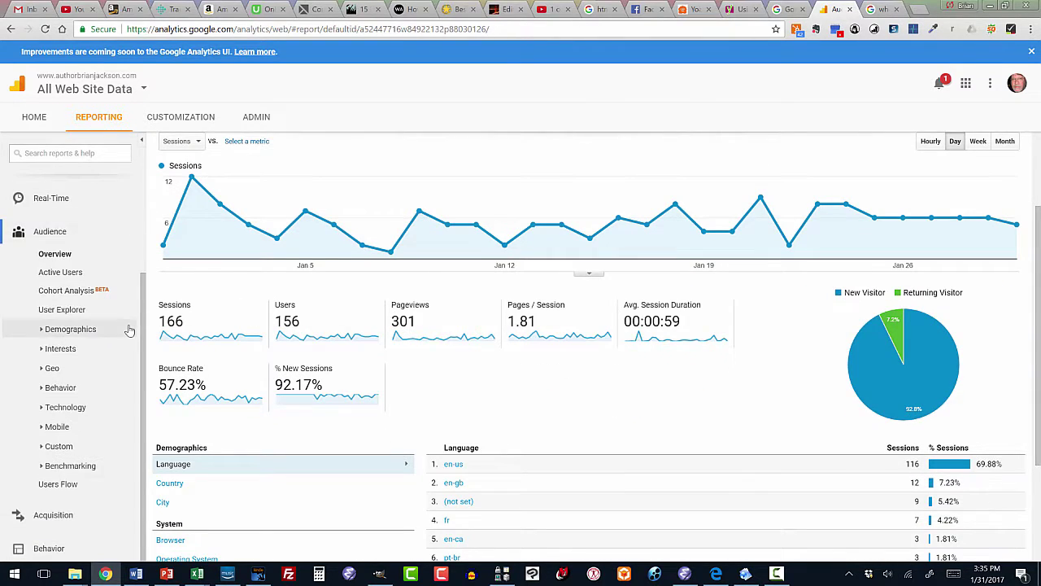
pyautogui.click(70, 484)
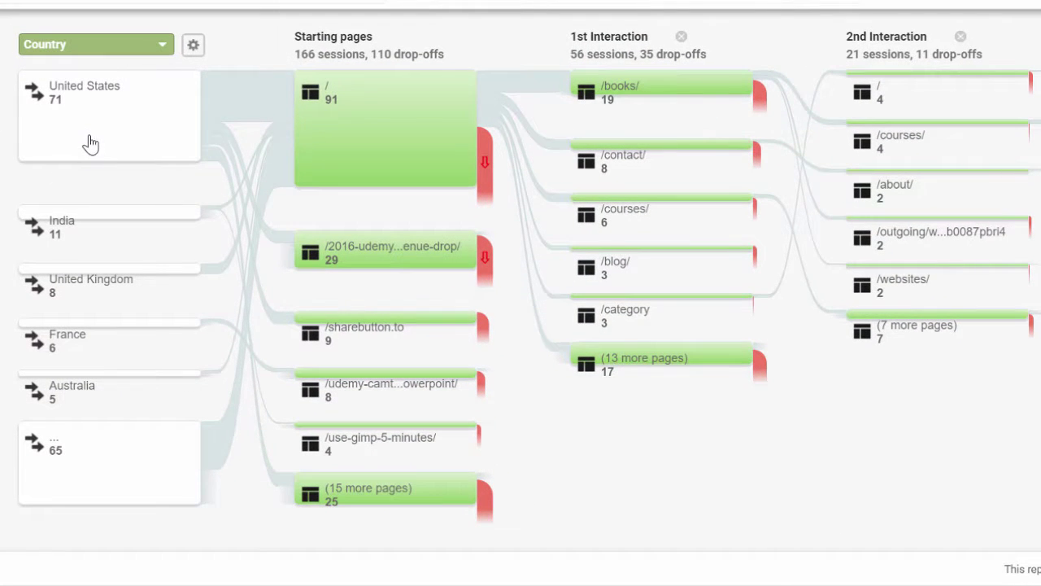
pyautogui.moveTo(348, 105)
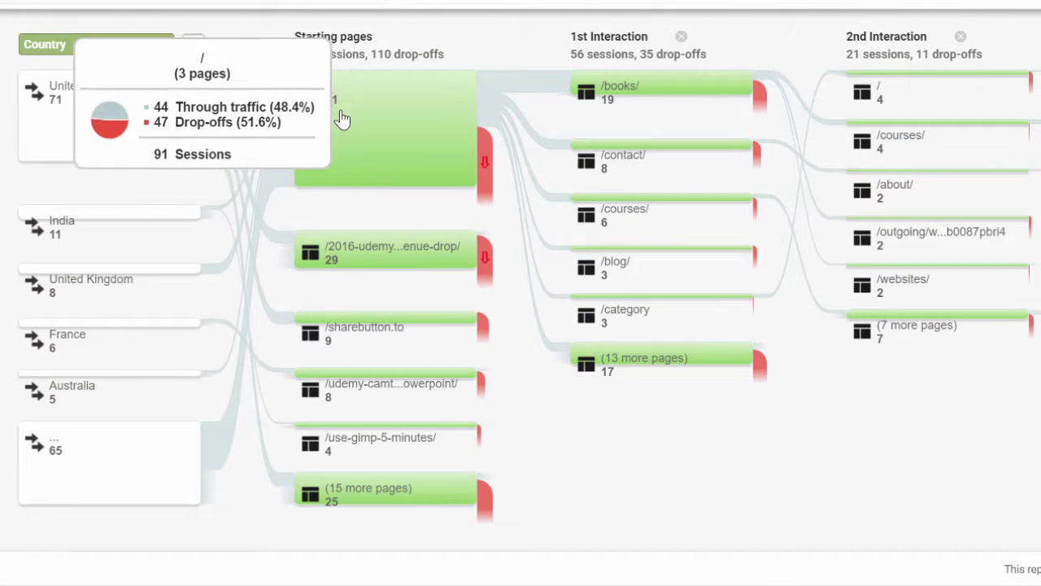
pyautogui.moveTo(368, 255)
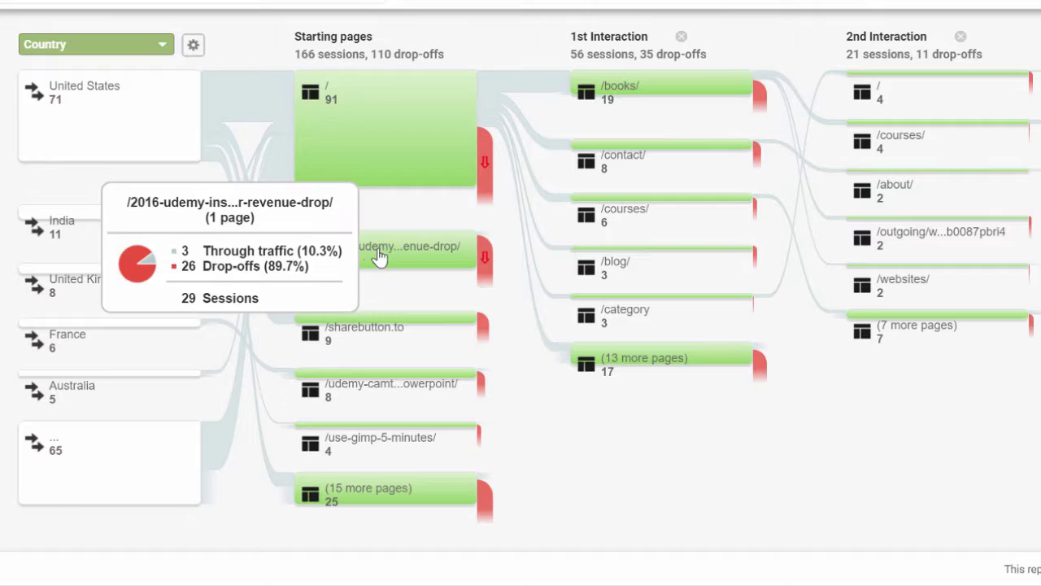
pyautogui.moveTo(485, 162)
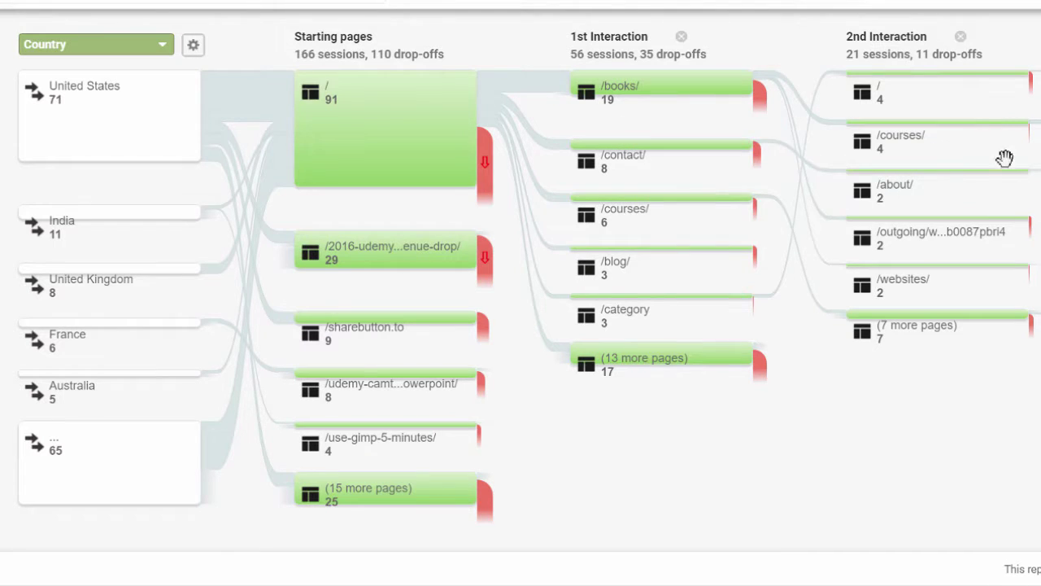
pyautogui.moveTo(574, 270)
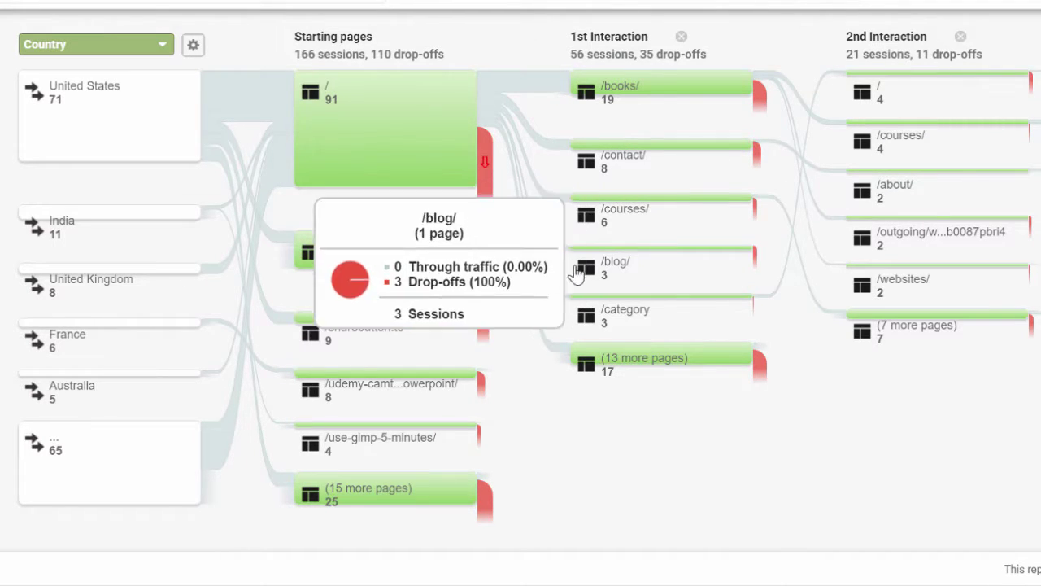